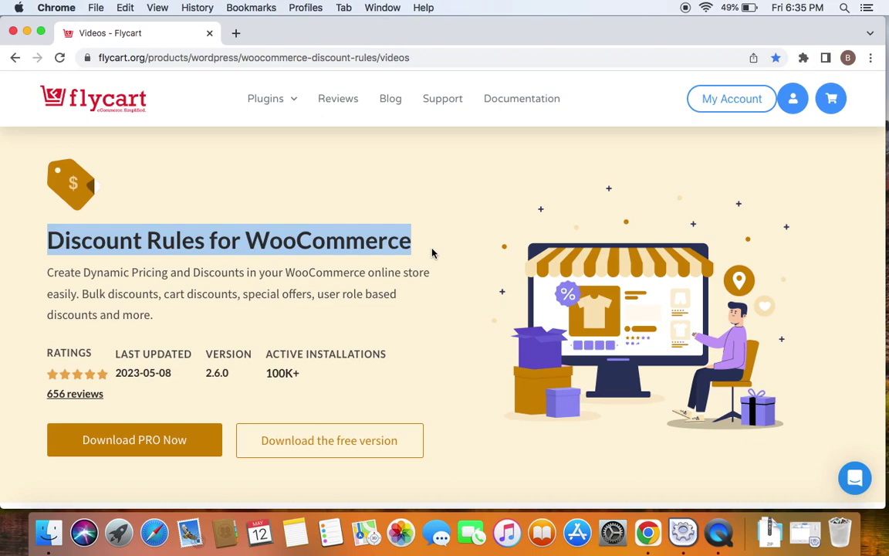
Leave the Flycart product page for the WordPress Woo Discount Rules admin tab.
click(438, 60)
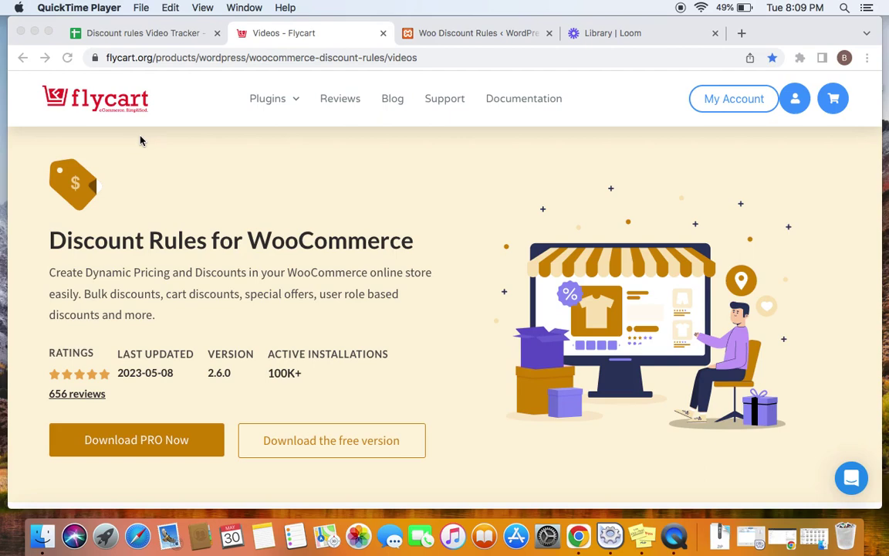
click(492, 35)
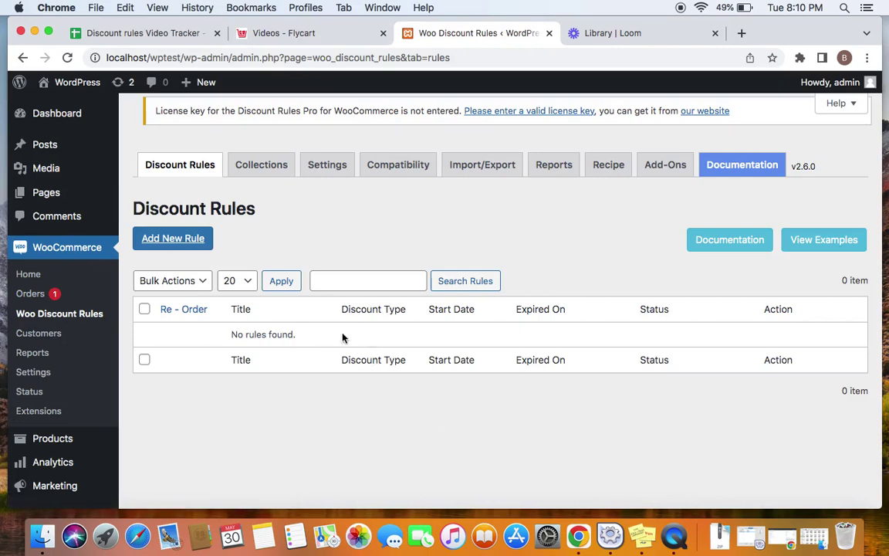
Add a new rule named '10% off Category combination discount'.
click(209, 244)
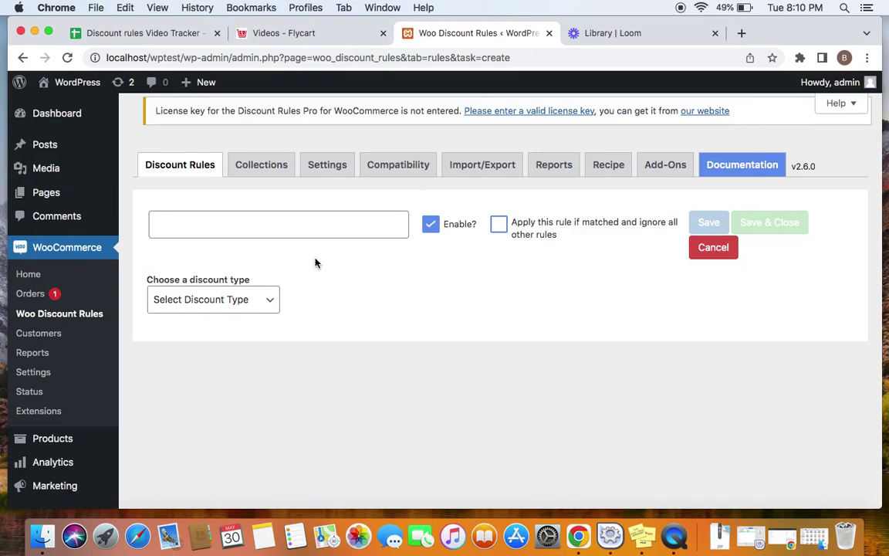
click(308, 222)
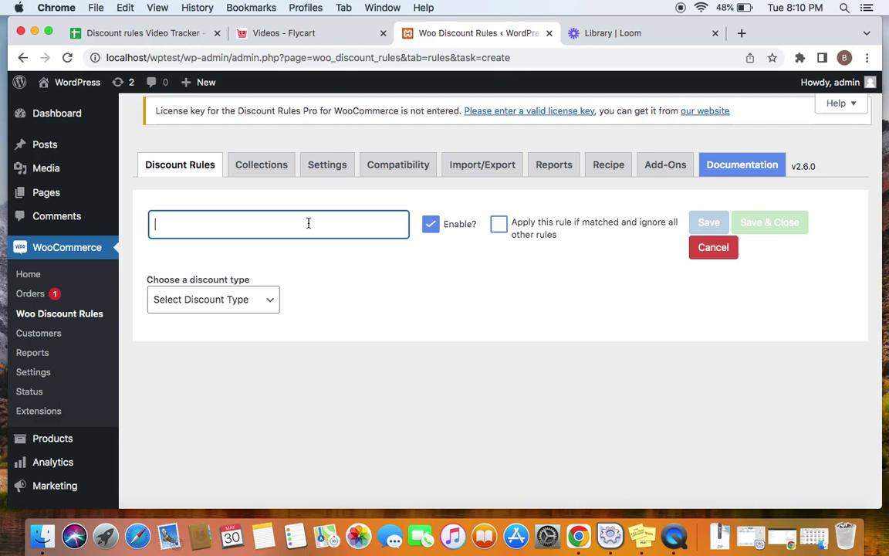
text(10% off Categor)
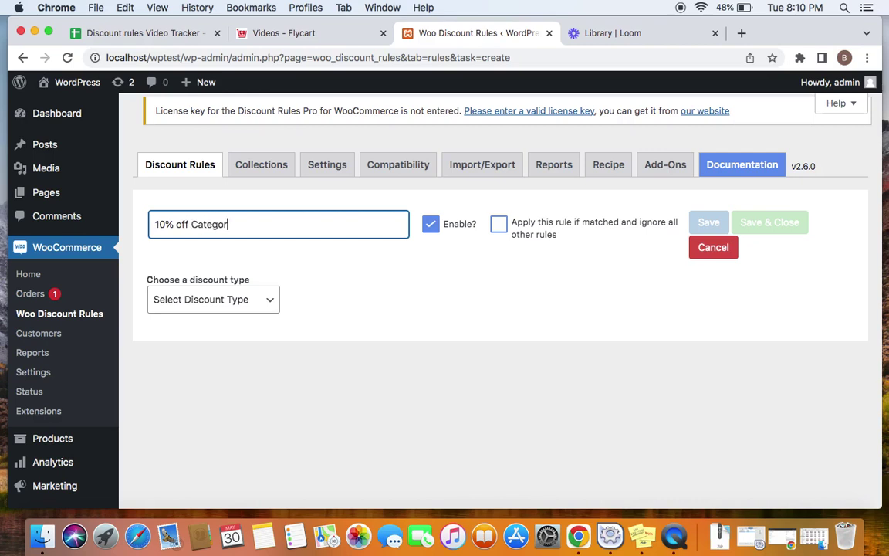
text(y combination discount)
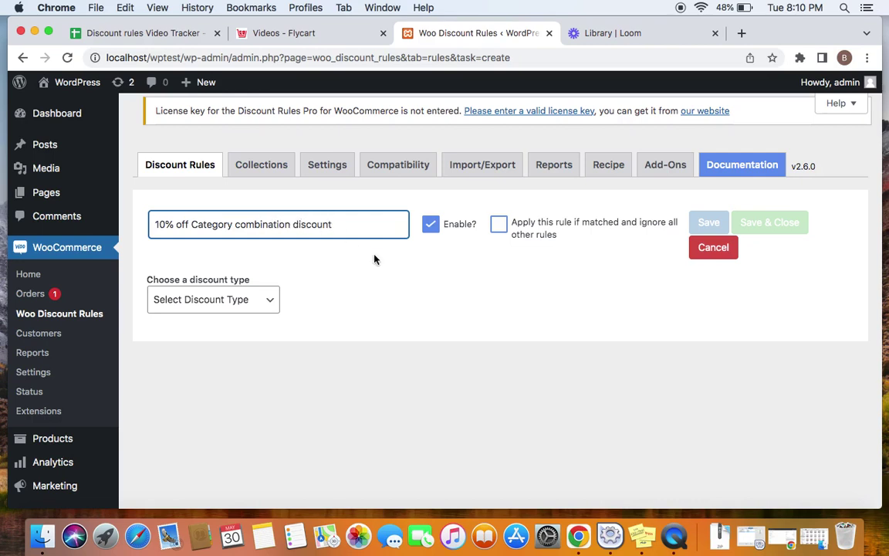
Set the discount type to Product Adjustment and filter the discounted products by Category.
click(266, 302)
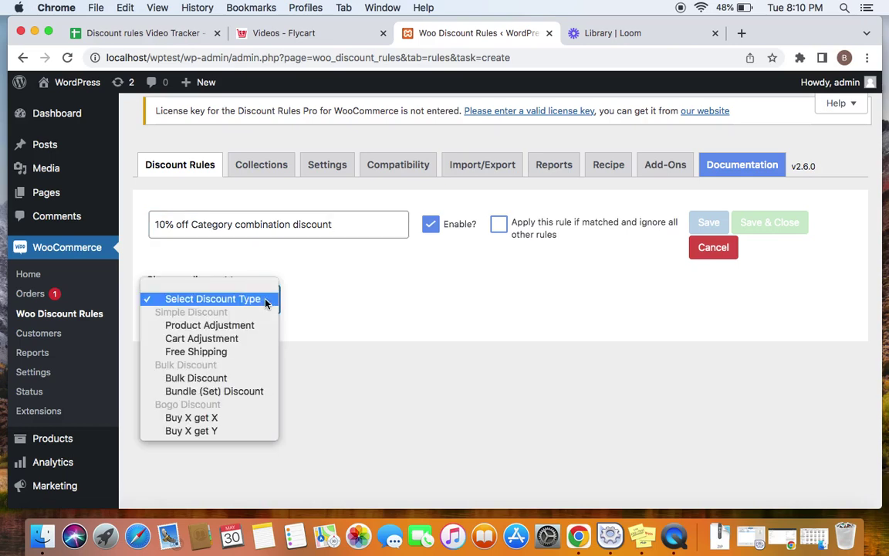
click(255, 325)
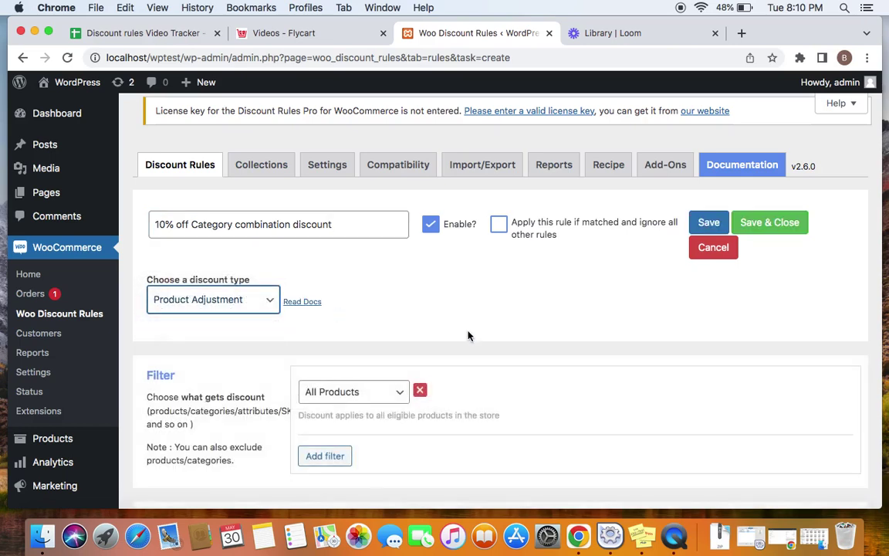
scroll(468, 336, down, 2)
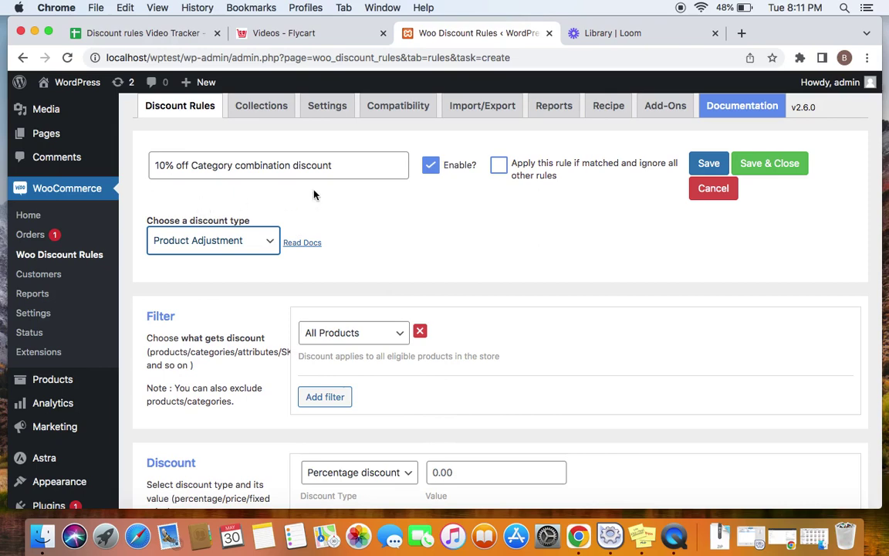
click(403, 338)
click(373, 359)
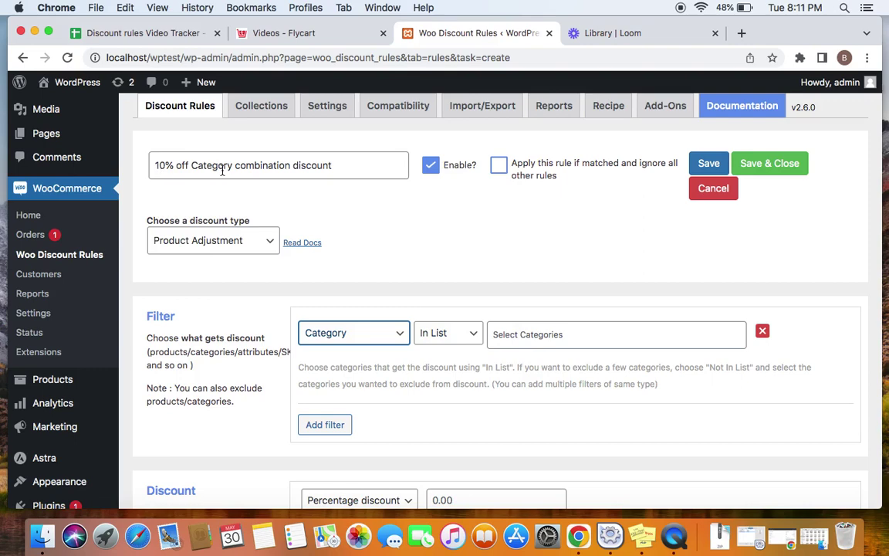
Add Accessories, casual wear and Clothing -> Tshirts to the category filter.
click(521, 336)
text(acc)
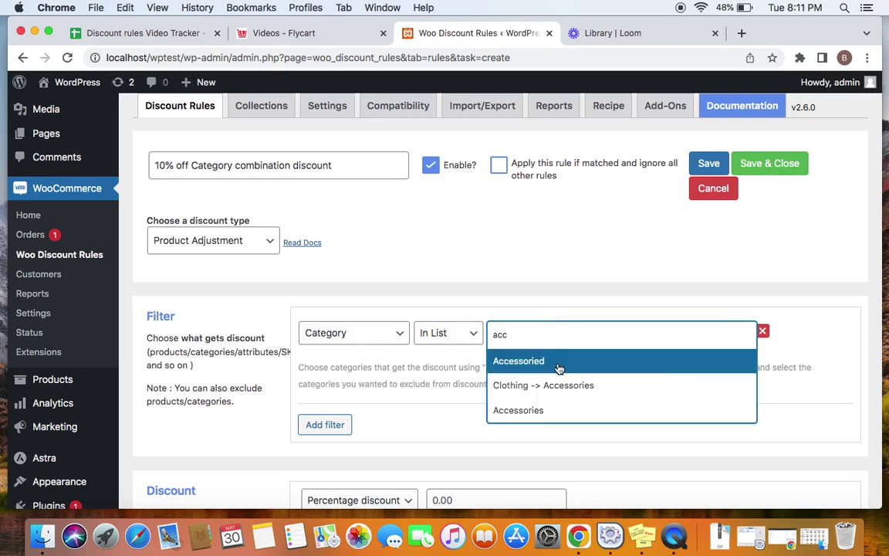
click(546, 413)
text(cas)
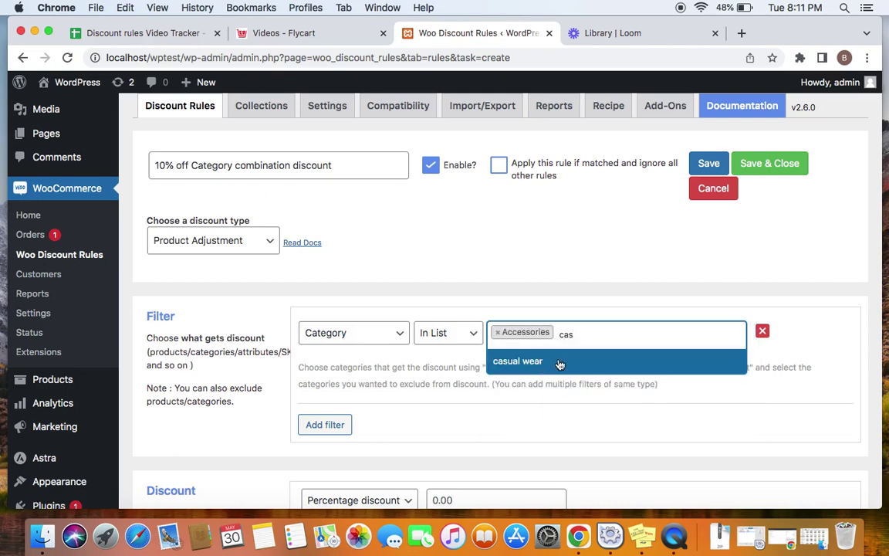
click(560, 362)
text(tshr)
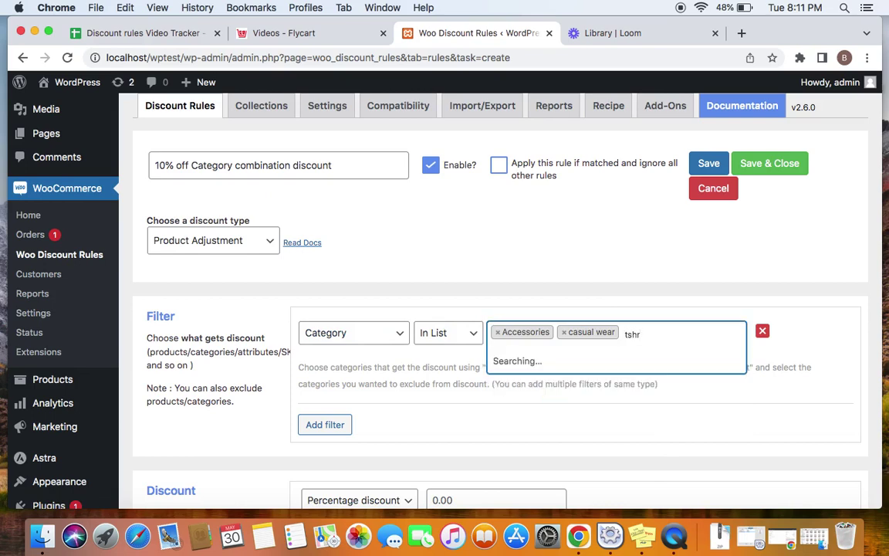
key(BackSpace)
click(543, 363)
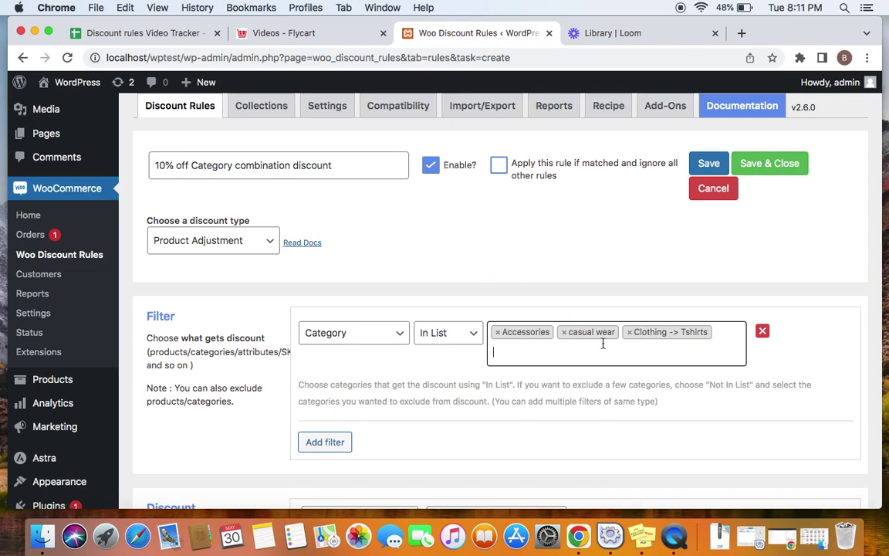
Enter 10 as the Percentage discount value.
scroll(554, 298, down, 5)
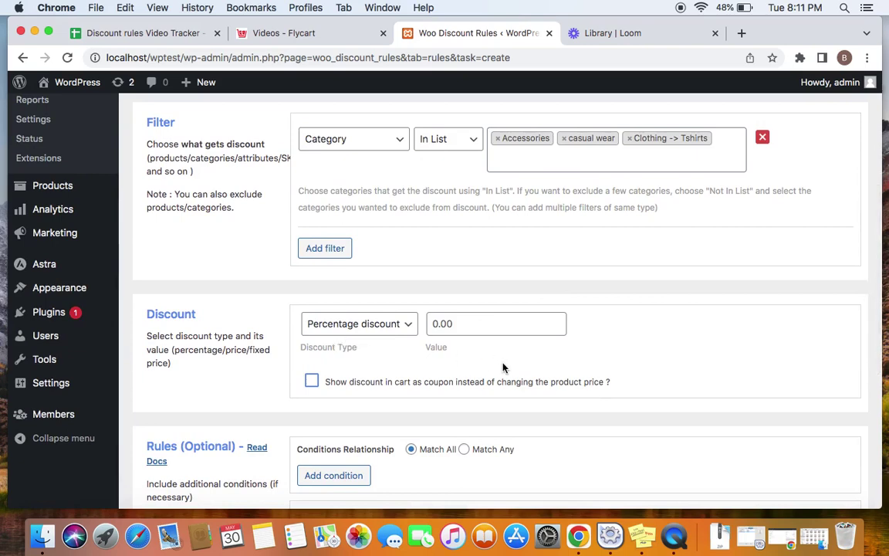
scroll(503, 368, up, 1)
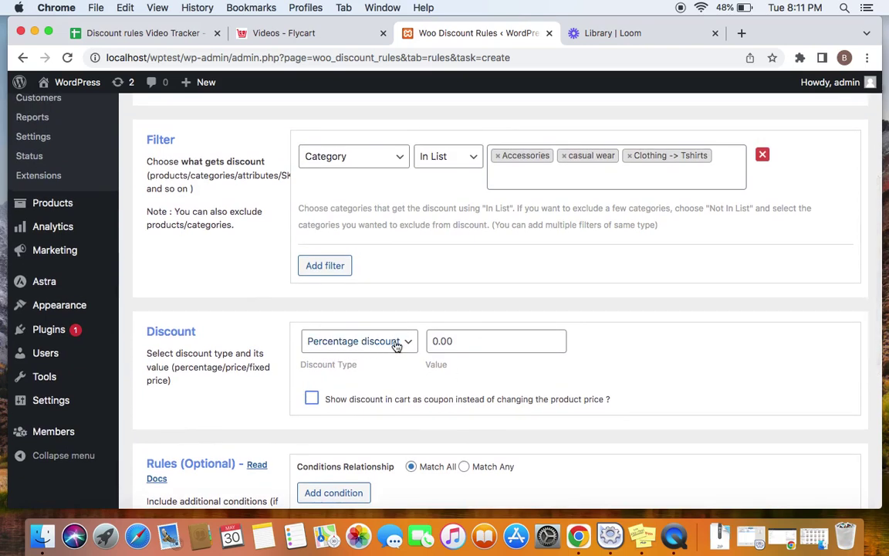
click(462, 341)
text(1)
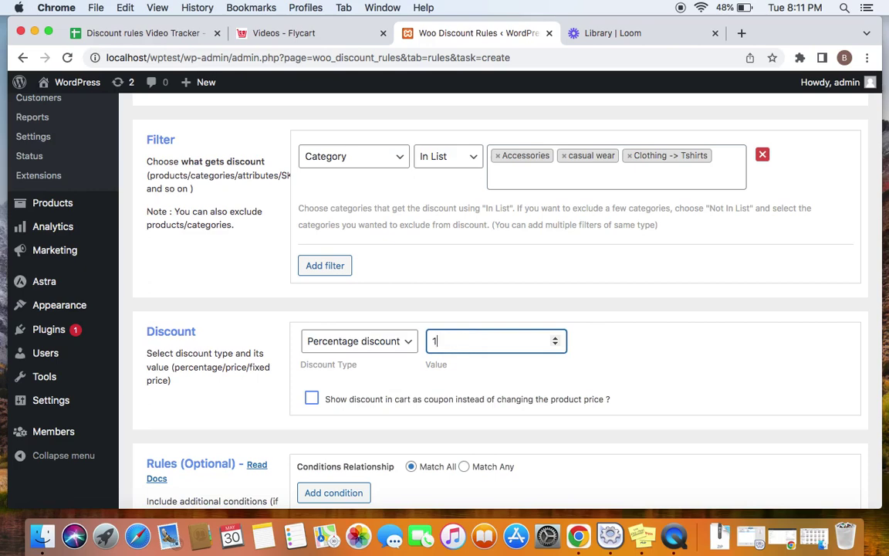
text(0)
click(666, 305)
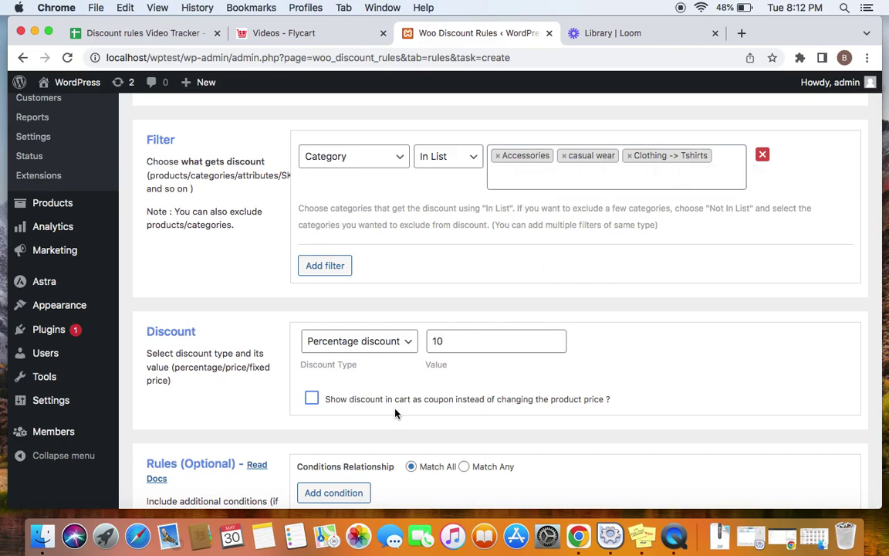
scroll(355, 367, down, 2)
Add a new Category combination condition to the rule.
click(353, 420)
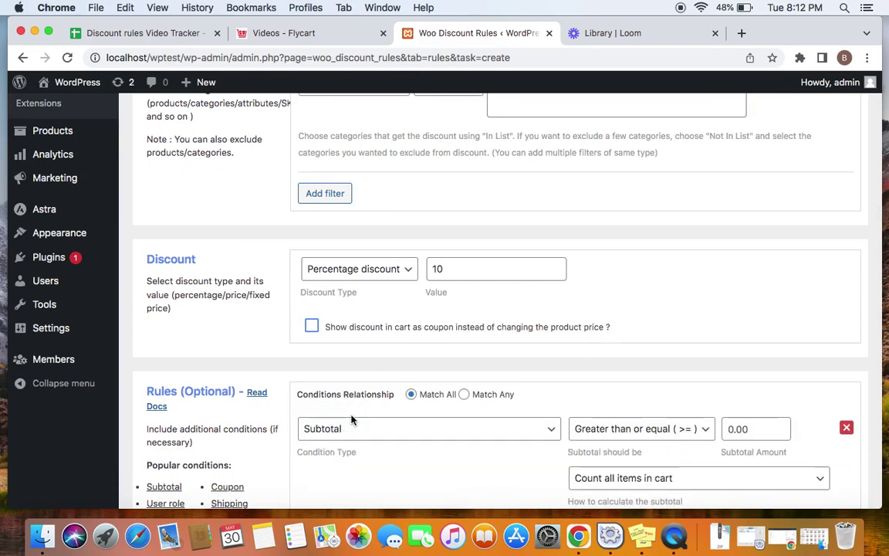
click(555, 430)
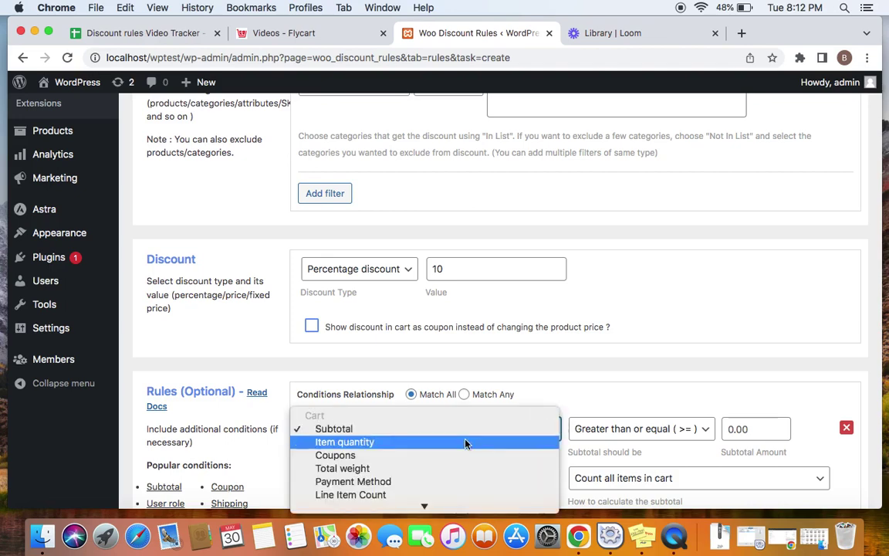
scroll(466, 444, down, 1)
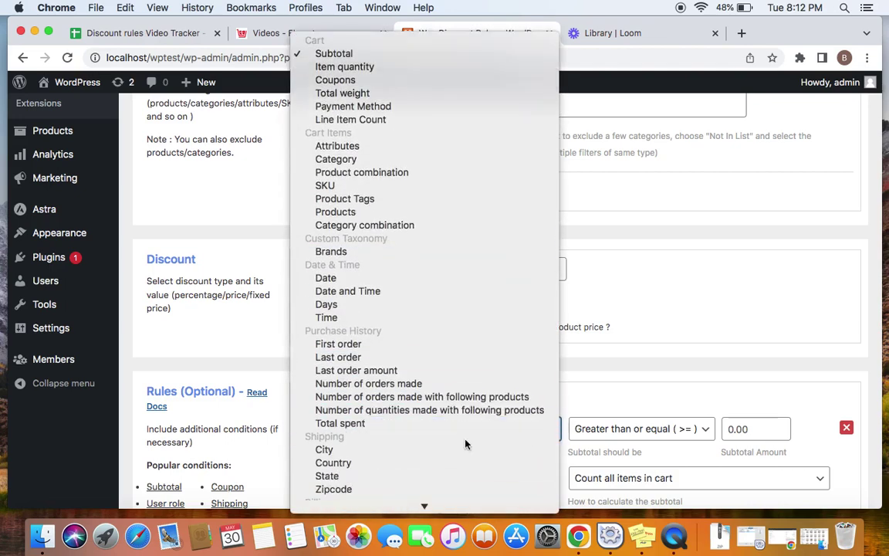
click(375, 225)
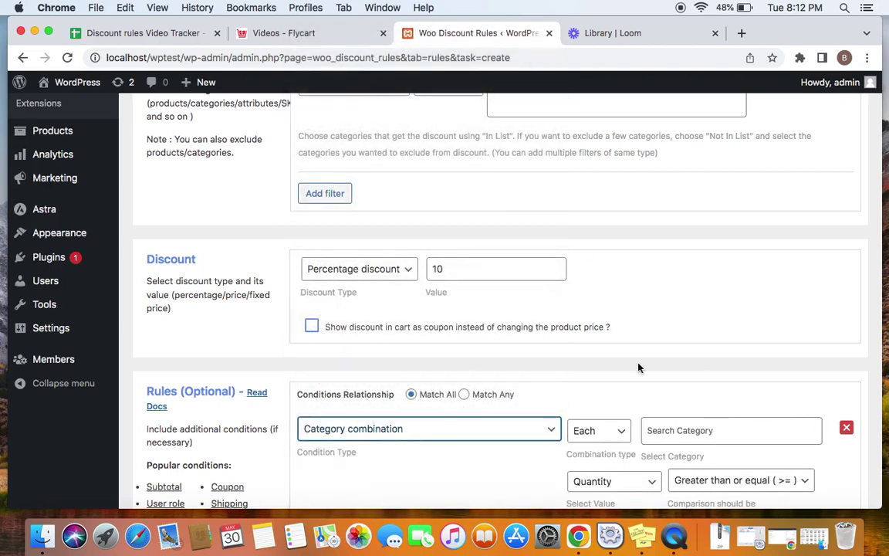
scroll(640, 368, down, 3)
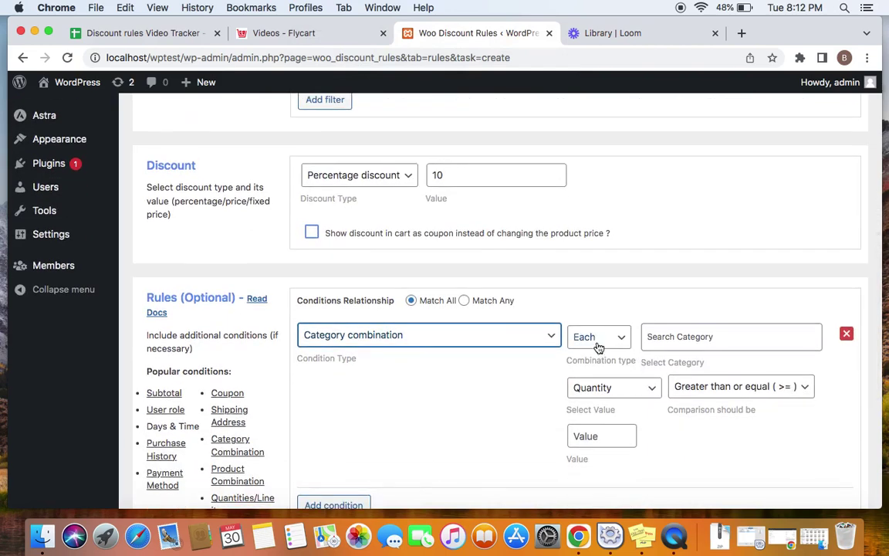
scroll(598, 347, up, 7)
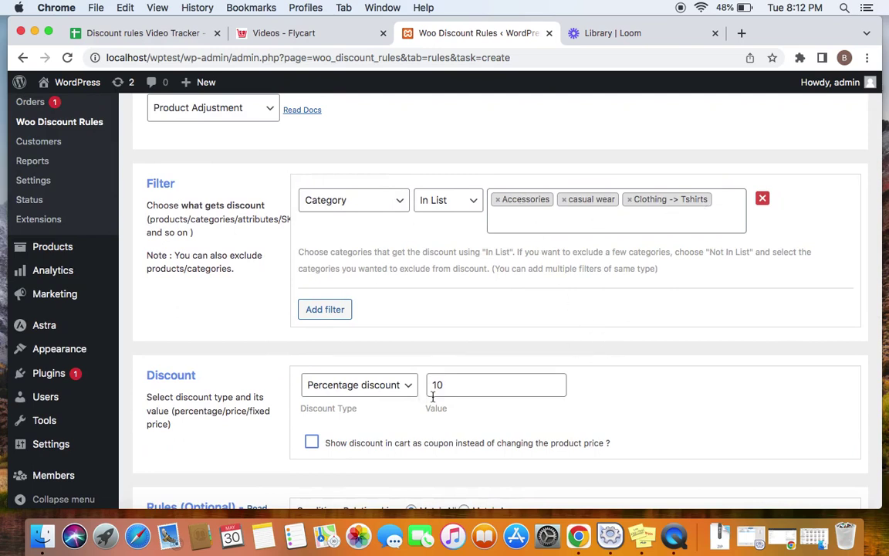
scroll(682, 300, down, 5)
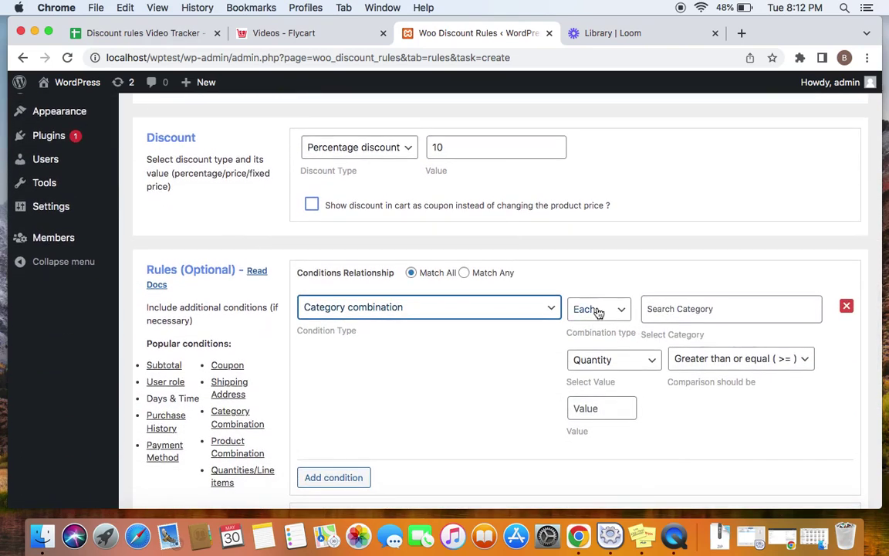
Add Accessories, casual wear and Clothing -> Tshirts to the combination's required categories.
click(680, 309)
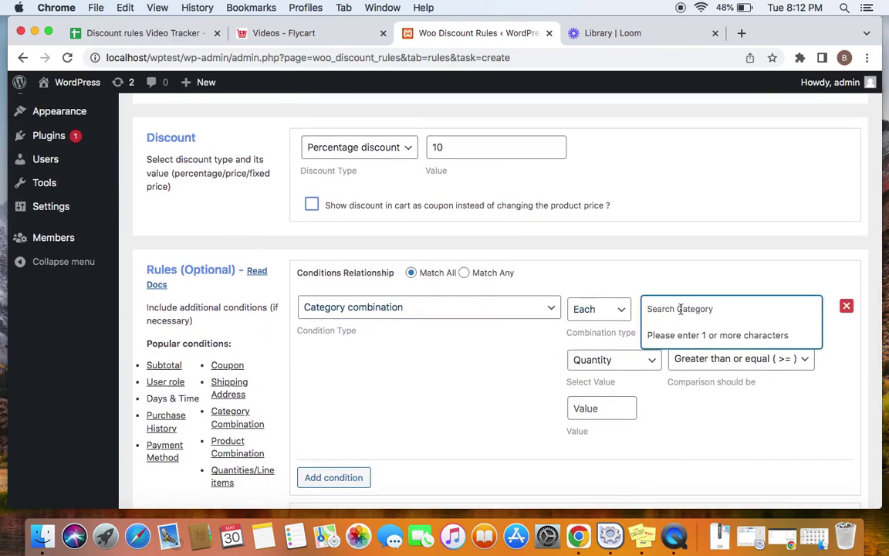
scroll(680, 309, up, 3)
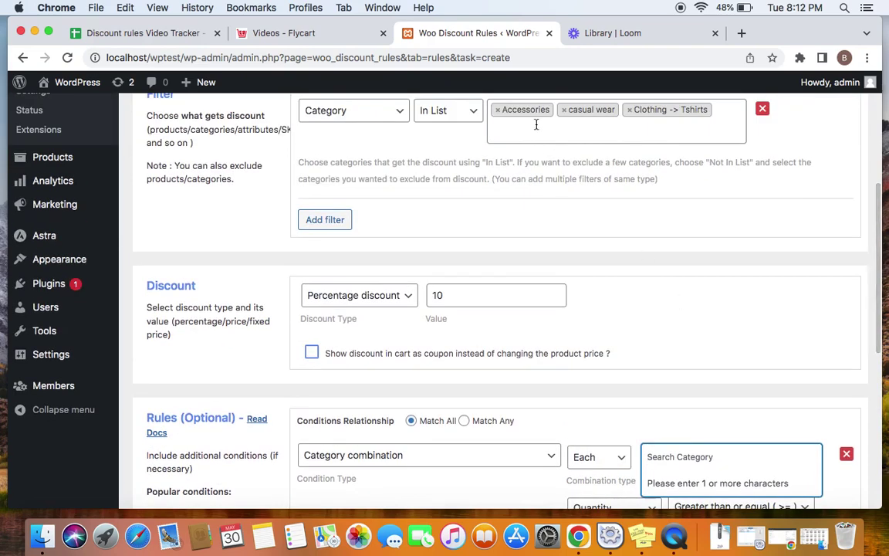
text(acce)
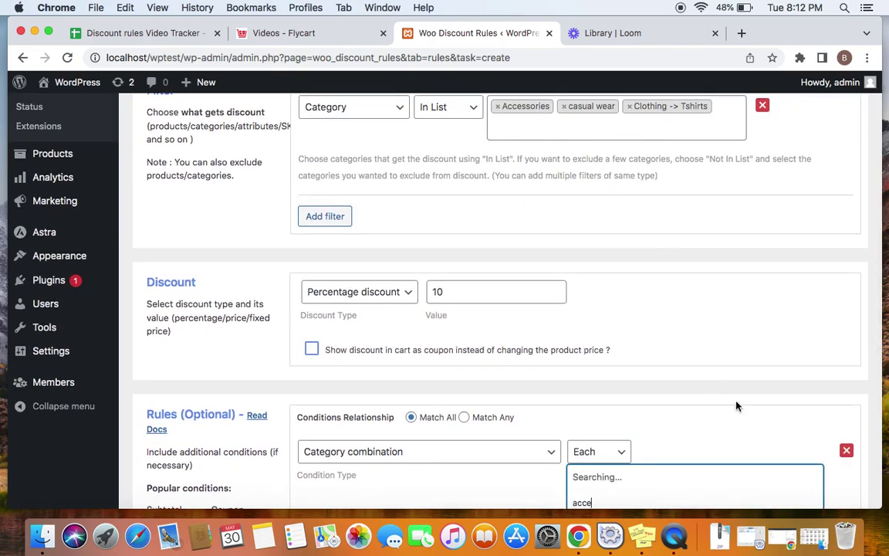
scroll(749, 400, down, 3)
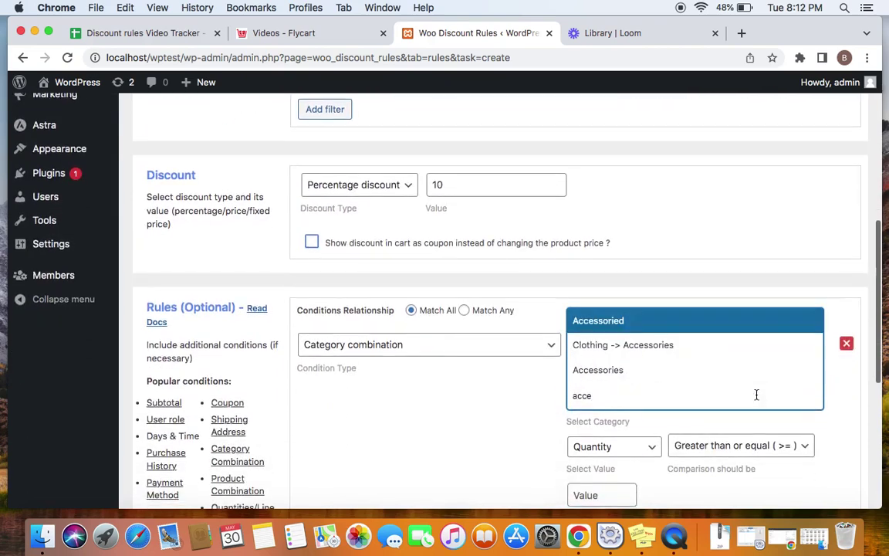
click(697, 378)
text(cas)
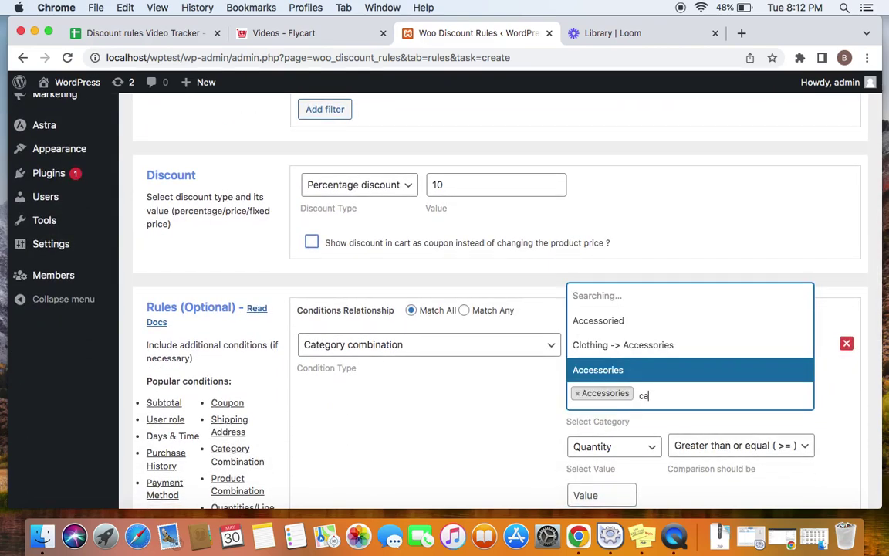
click(702, 368)
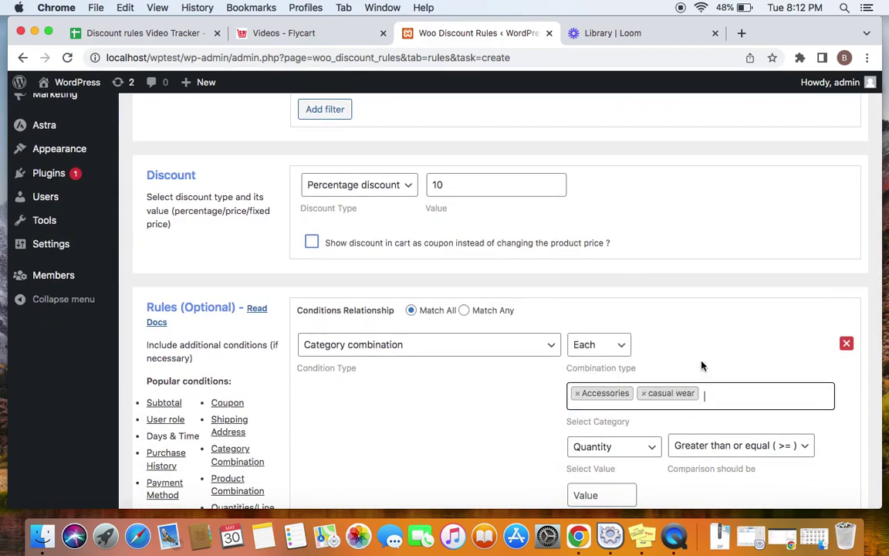
text(tsh)
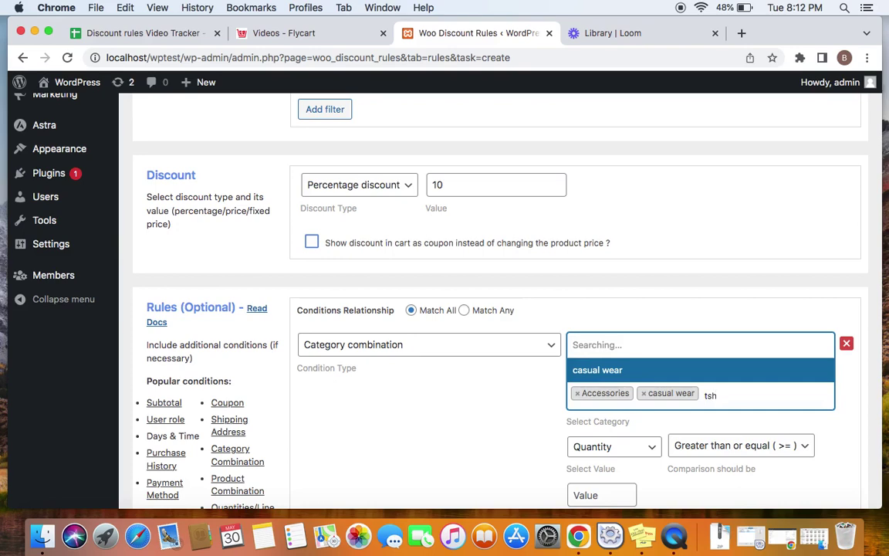
click(677, 370)
scroll(677, 374, up, 2)
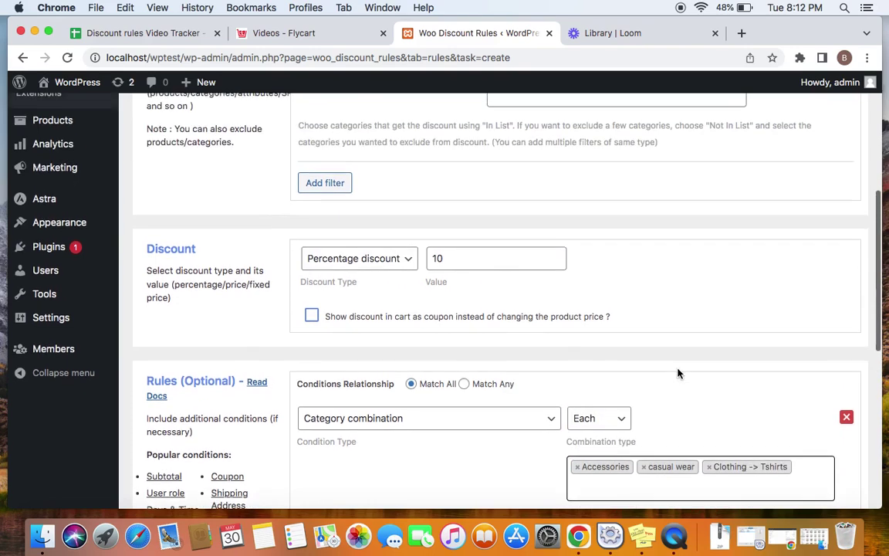
scroll(677, 373, up, 2)
scroll(626, 177, down, 6)
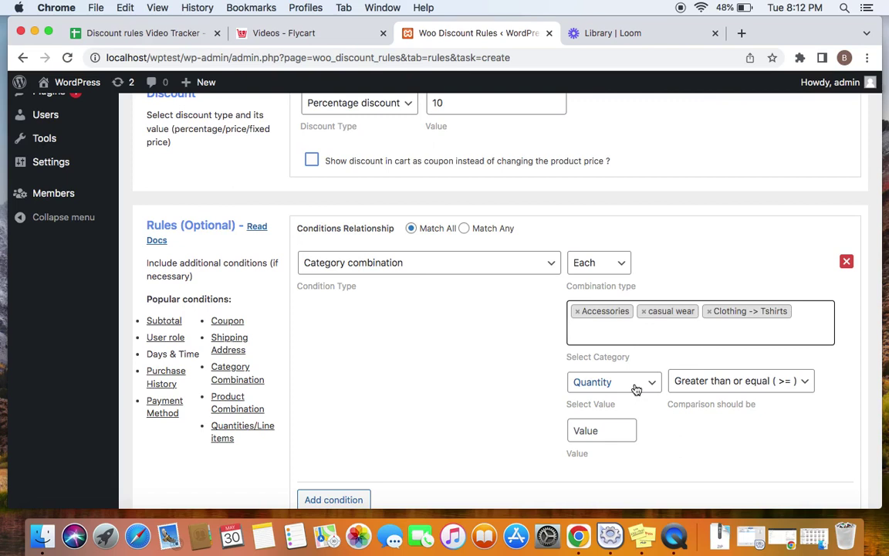
scroll(636, 390, up, 1)
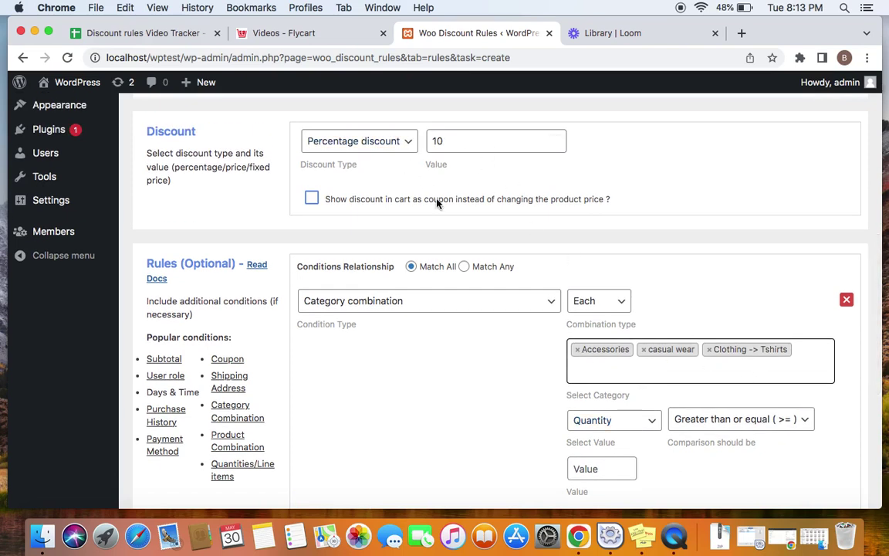
Keep Quantity >= as the measure and set the value to 1.
click(632, 422)
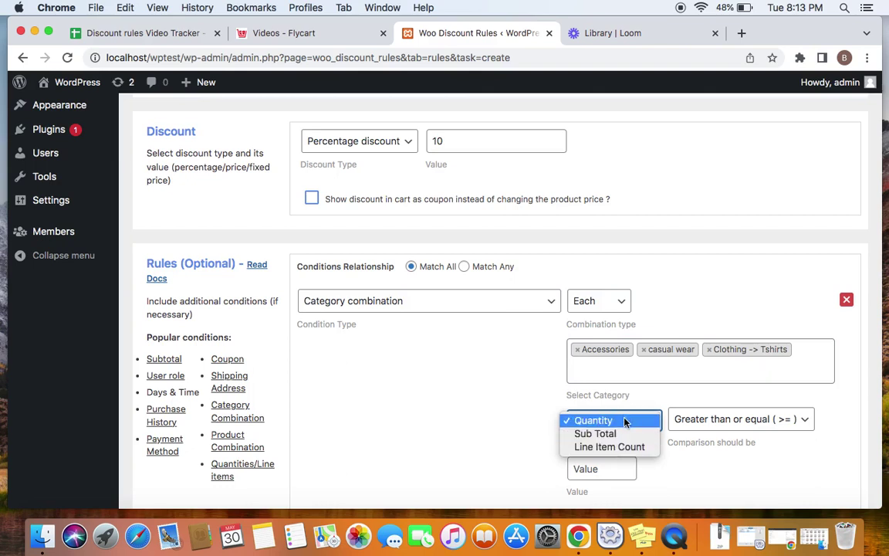
click(627, 421)
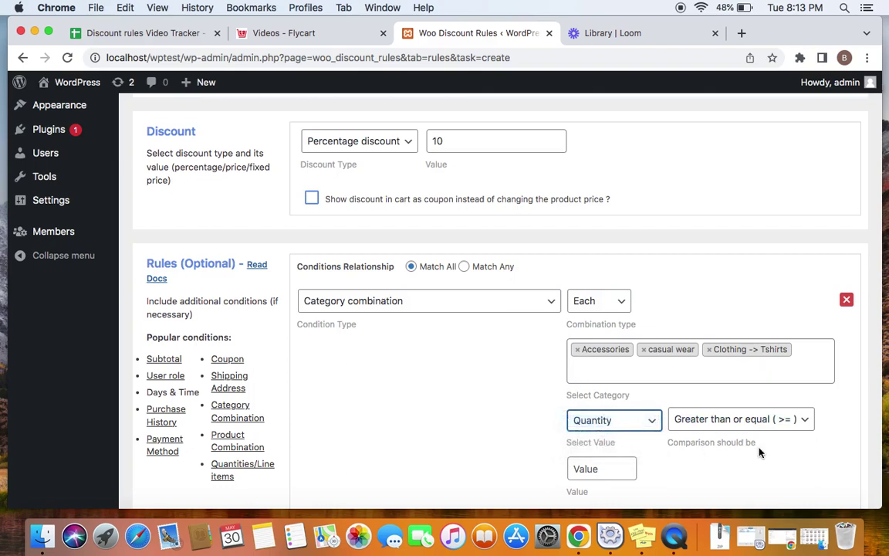
click(600, 466)
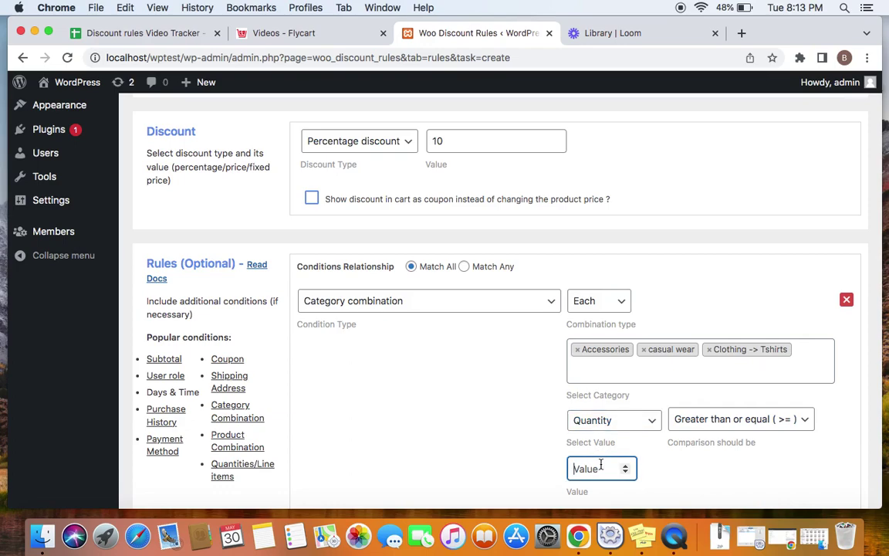
text(1)
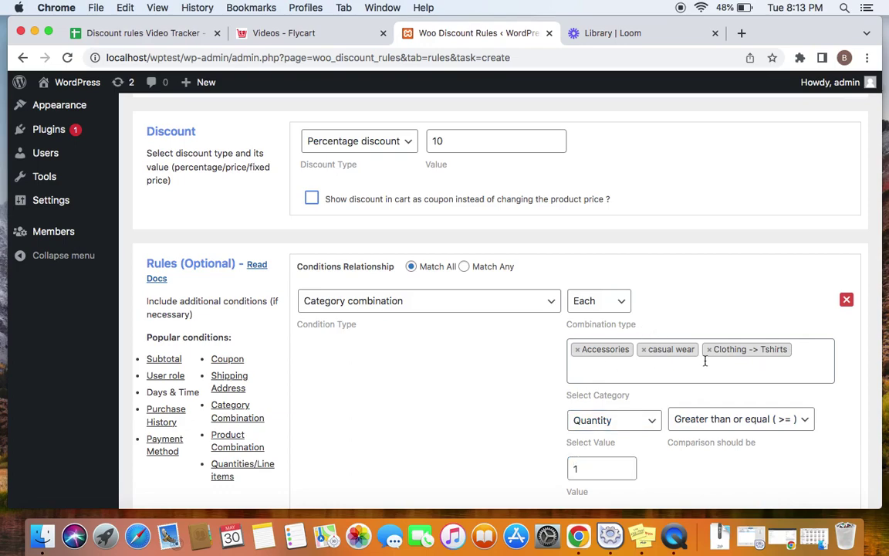
Check the rule name and save the rule as Rule ID 49.
scroll(720, 362, up, 1)
scroll(720, 362, up, 10)
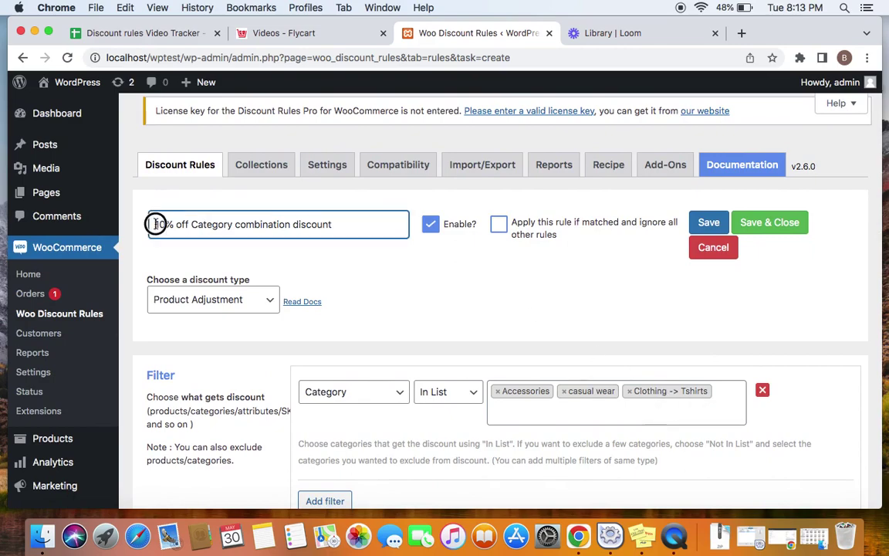
drag(155, 224, 213, 224)
scroll(397, 270, down, 15)
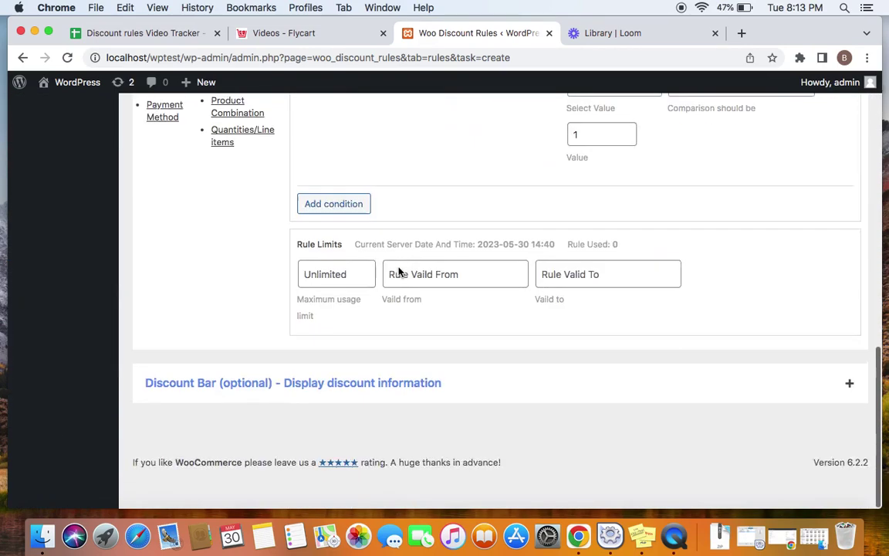
scroll(585, 254, up, 3)
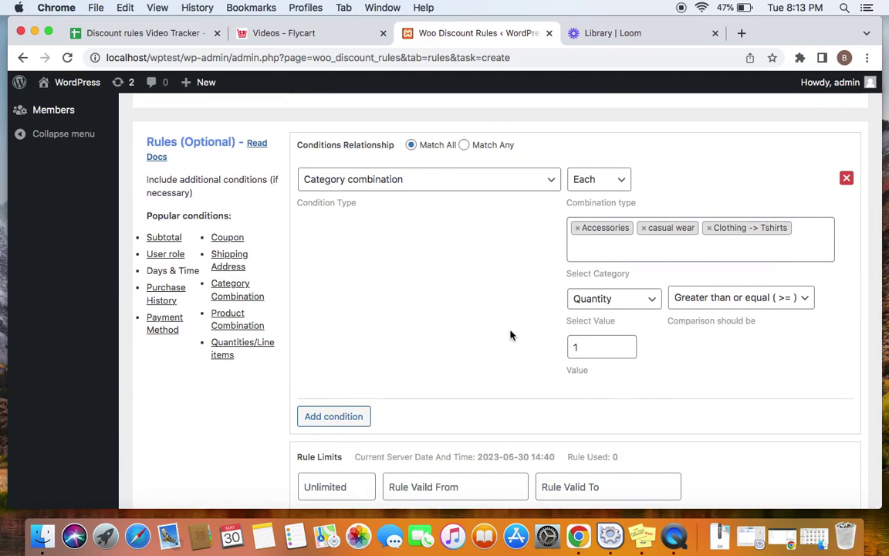
scroll(511, 335, up, 10)
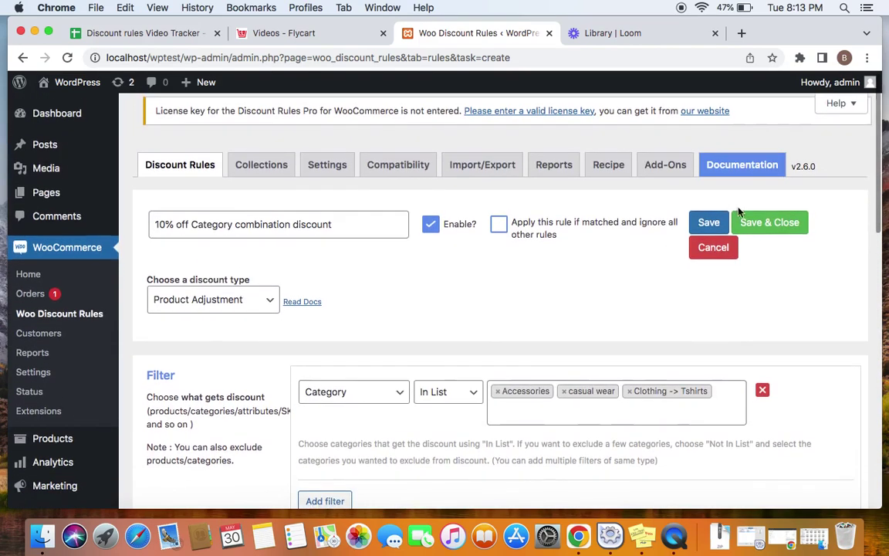
click(709, 223)
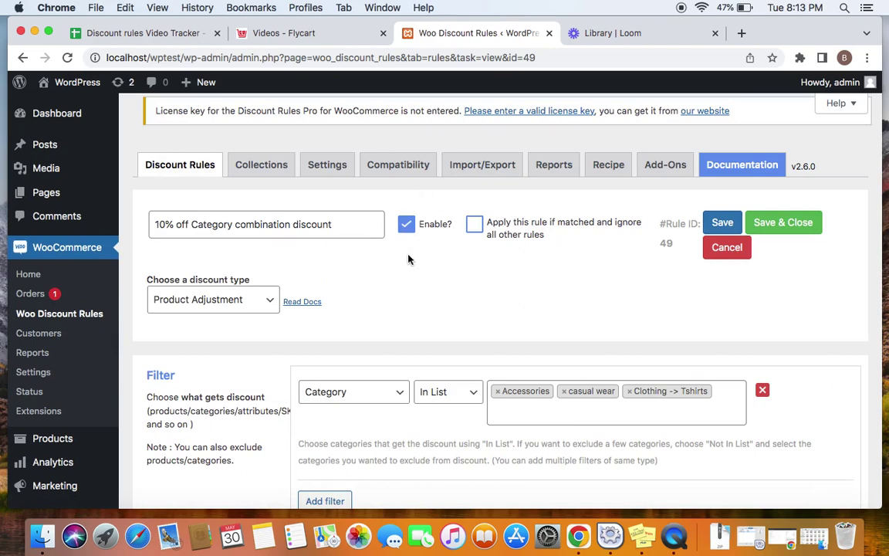
right_click(91, 86)
Open the storefront in a new tab and add the Belt from Accessories to the cart.
click(116, 88)
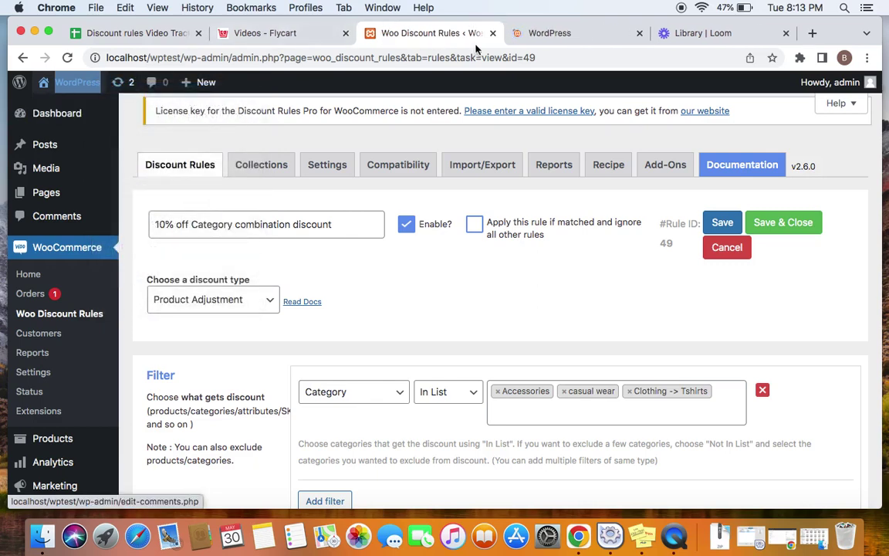
click(546, 34)
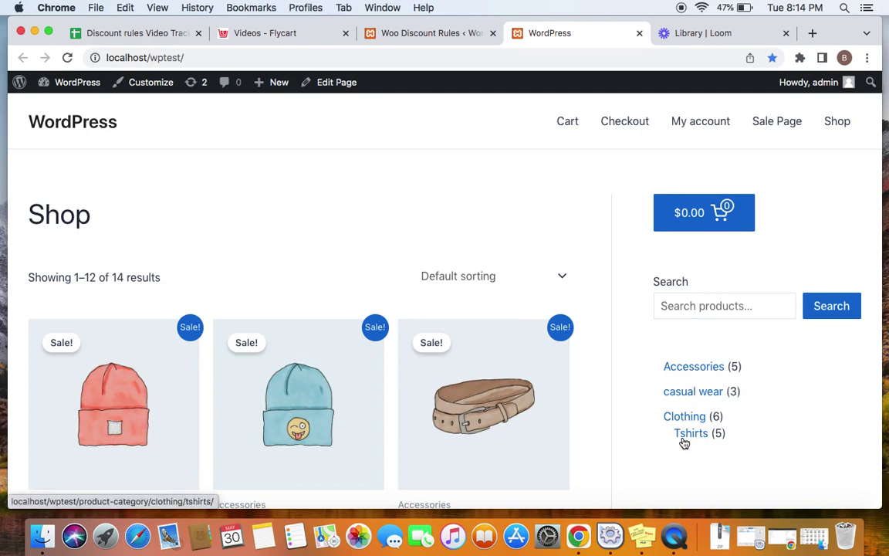
click(715, 369)
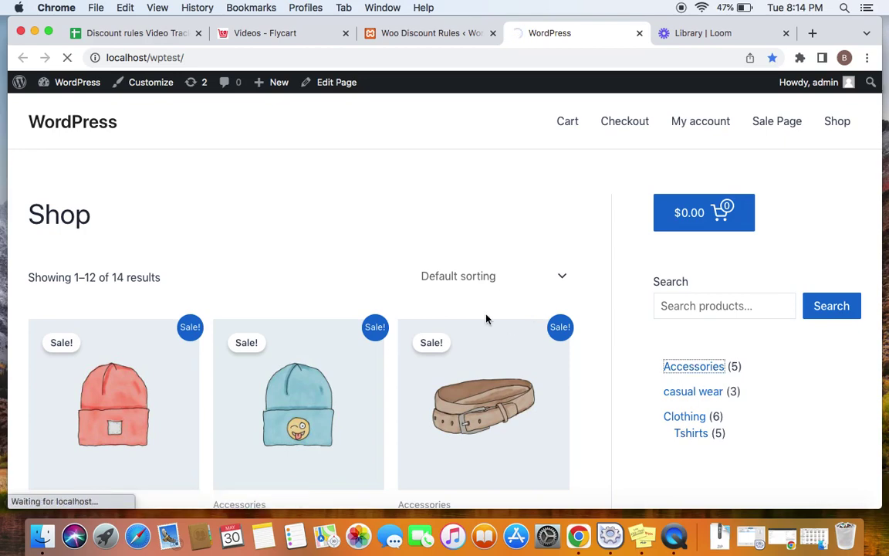
scroll(486, 317, down, 3)
scroll(487, 318, down, 2)
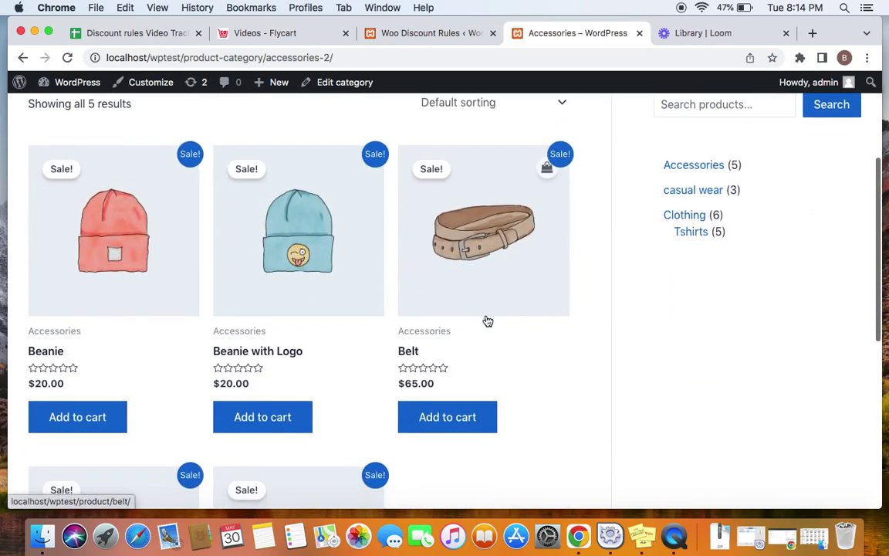
click(468, 416)
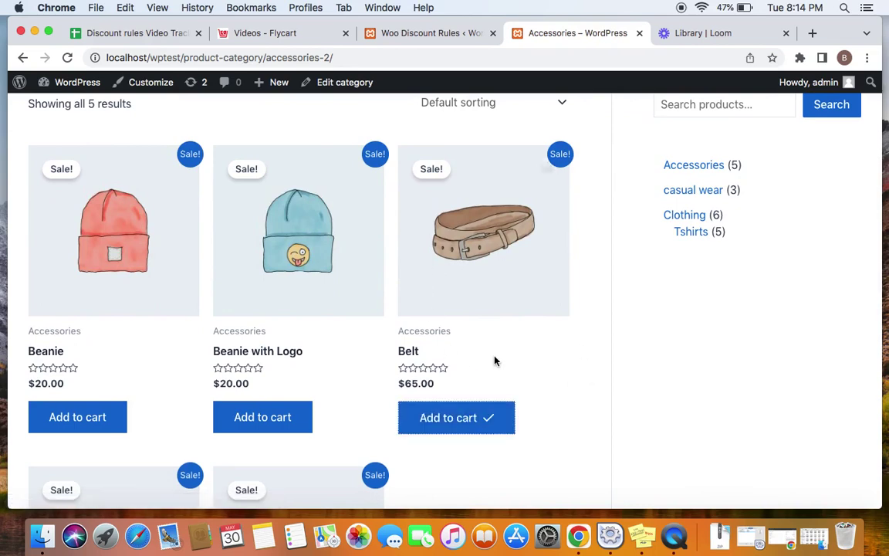
Add Hoodie with Logo from casual wear and Polo from Tshirts, then show the cart summary.
scroll(495, 360, up, 5)
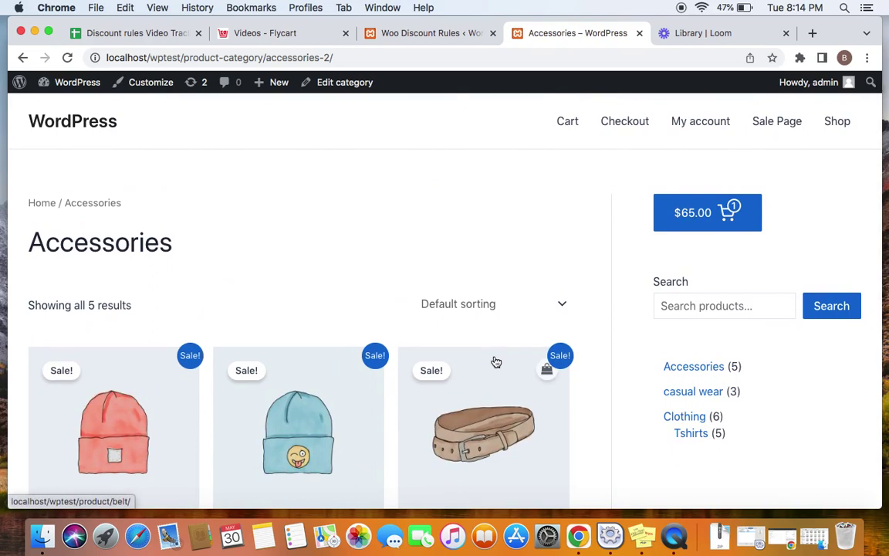
click(669, 392)
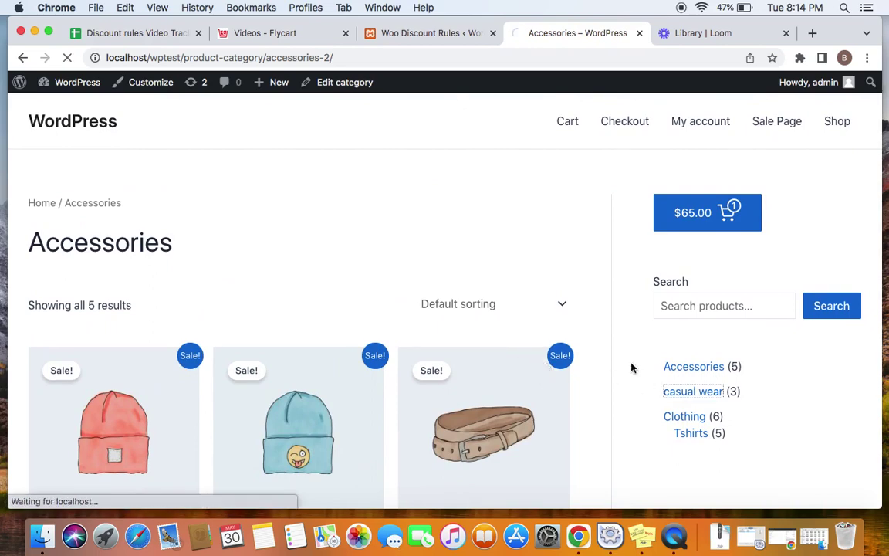
scroll(249, 284, down, 4)
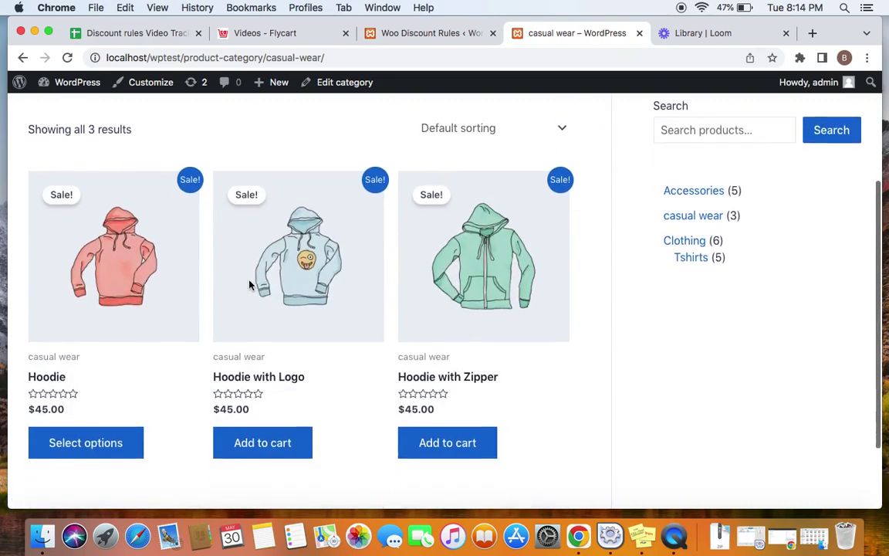
click(269, 436)
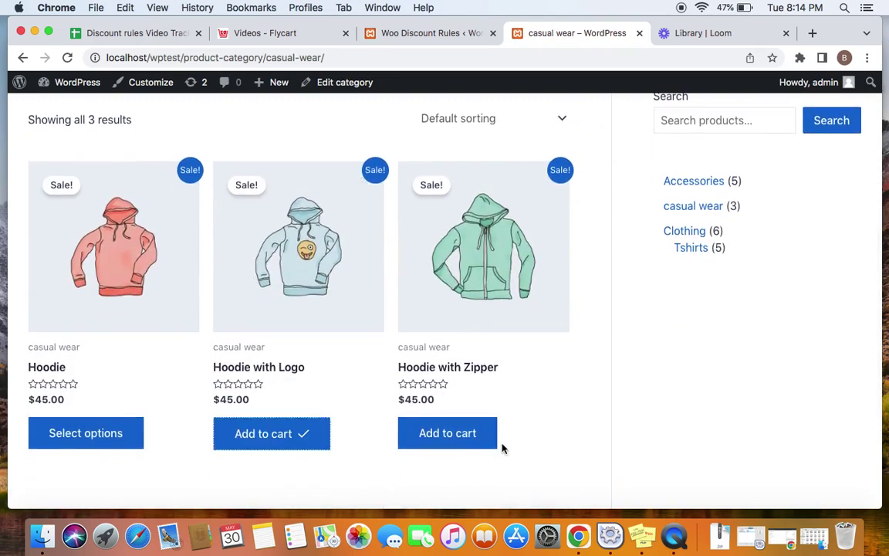
scroll(503, 448, up, 3)
click(699, 376)
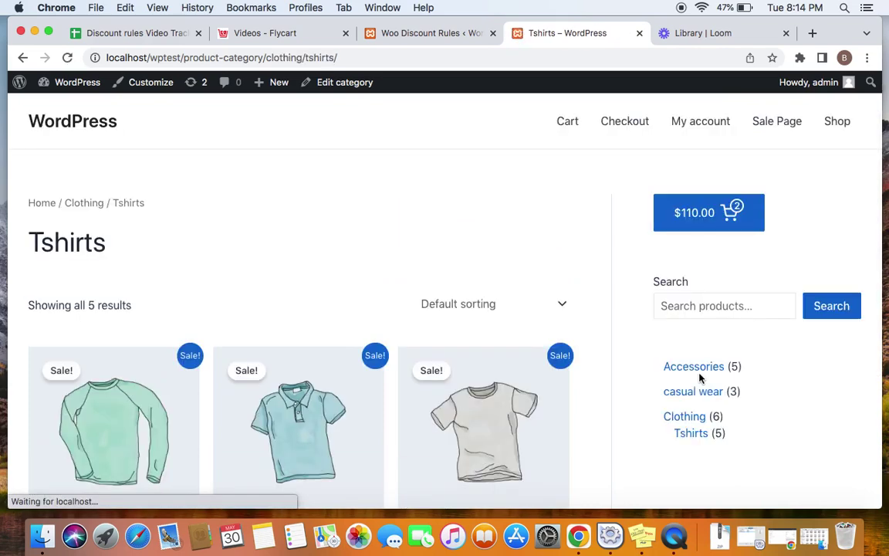
scroll(474, 380, down, 5)
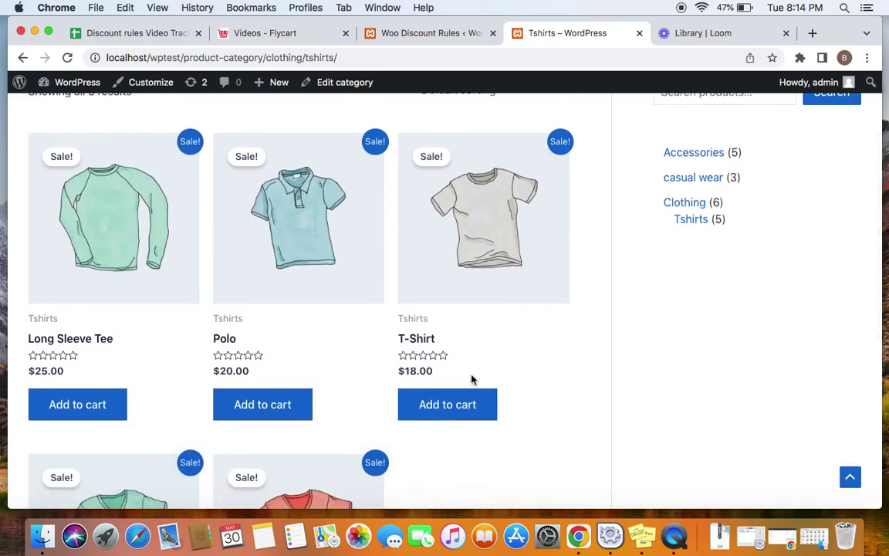
click(287, 405)
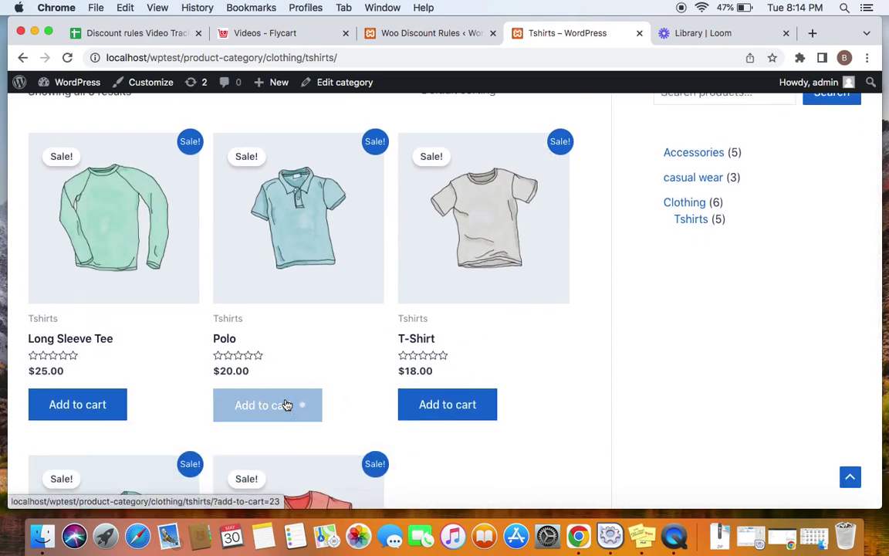
scroll(540, 337, up, 5)
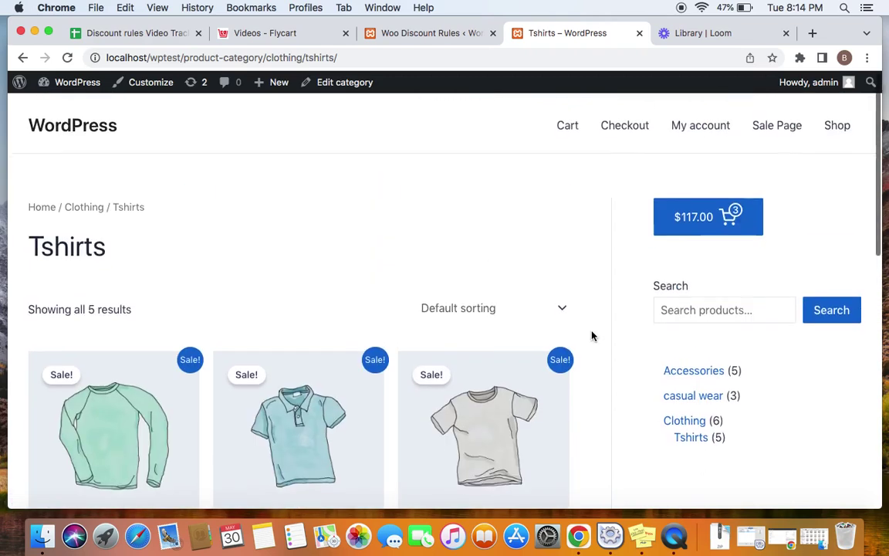
click(704, 210)
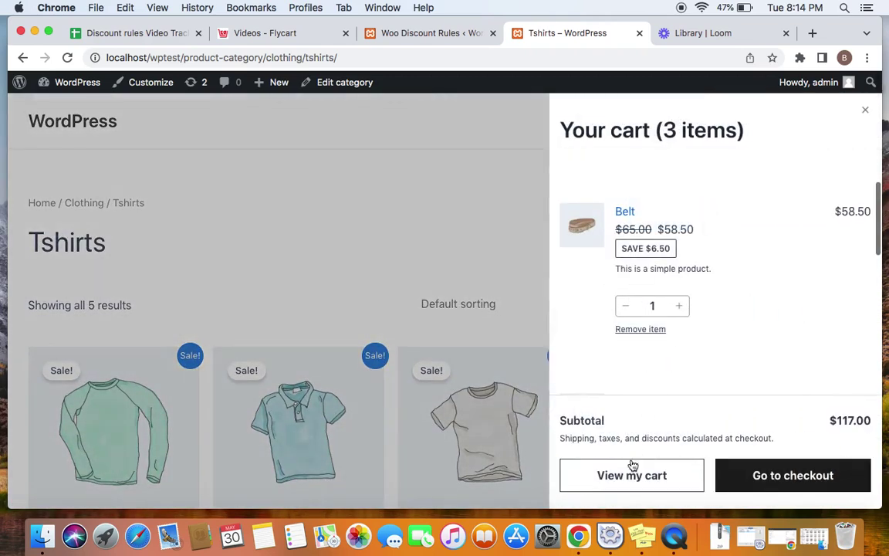
Open the full cart page showing every item at 10% off.
click(631, 473)
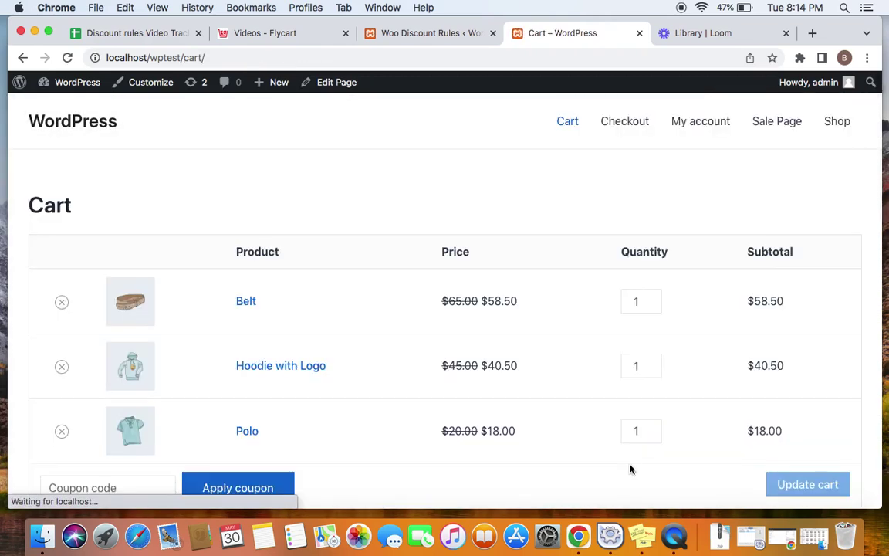
scroll(630, 468, down, 3)
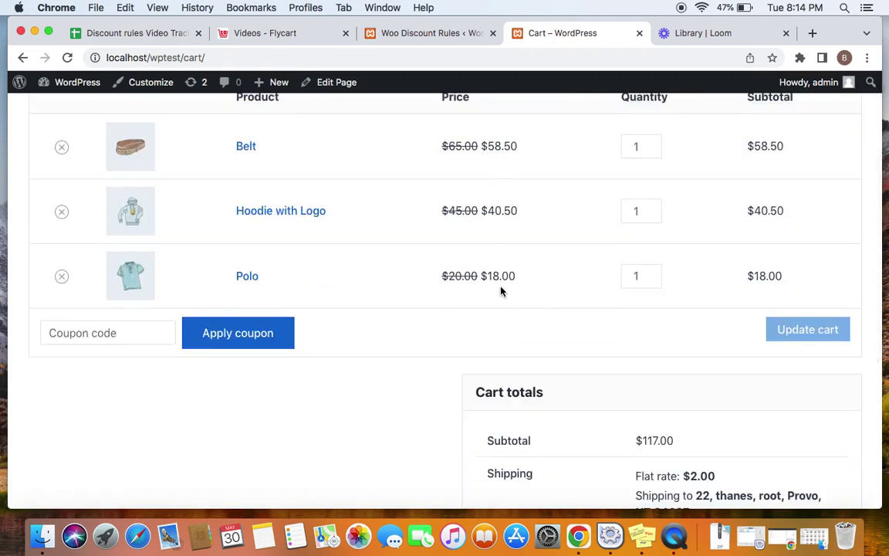
scroll(500, 278, up, 2)
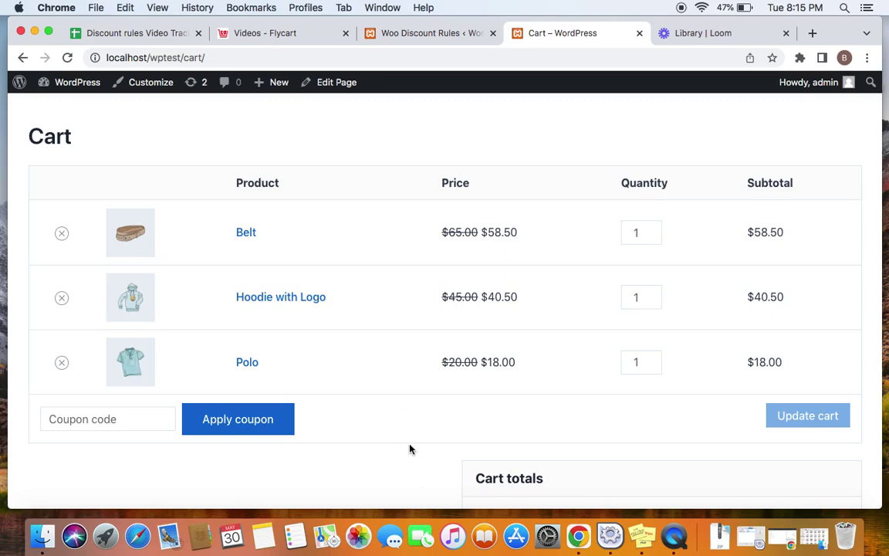
Compare the discount rule's settings against the discounted cart prices.
click(408, 39)
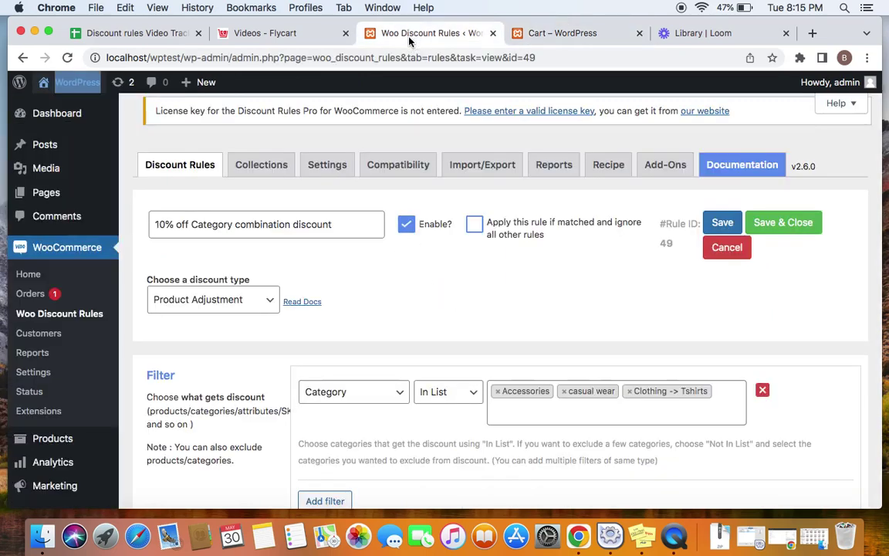
click(533, 34)
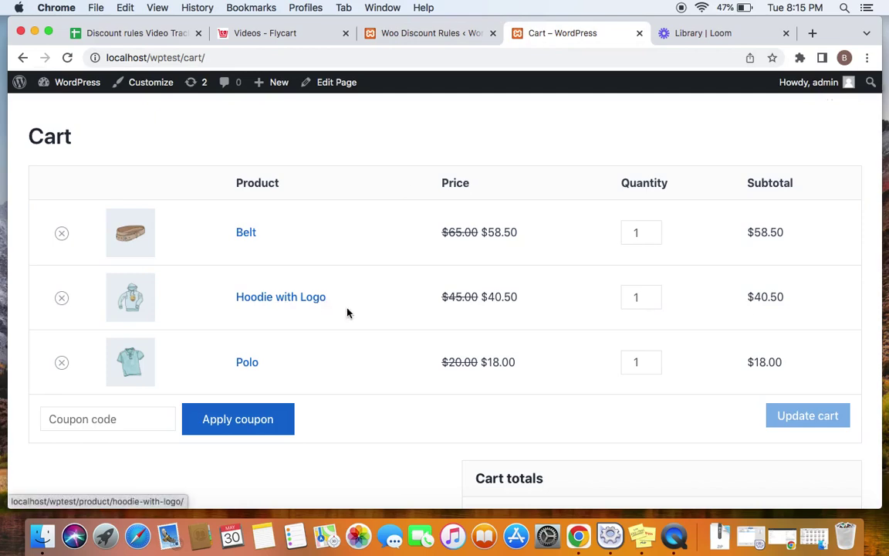
click(405, 33)
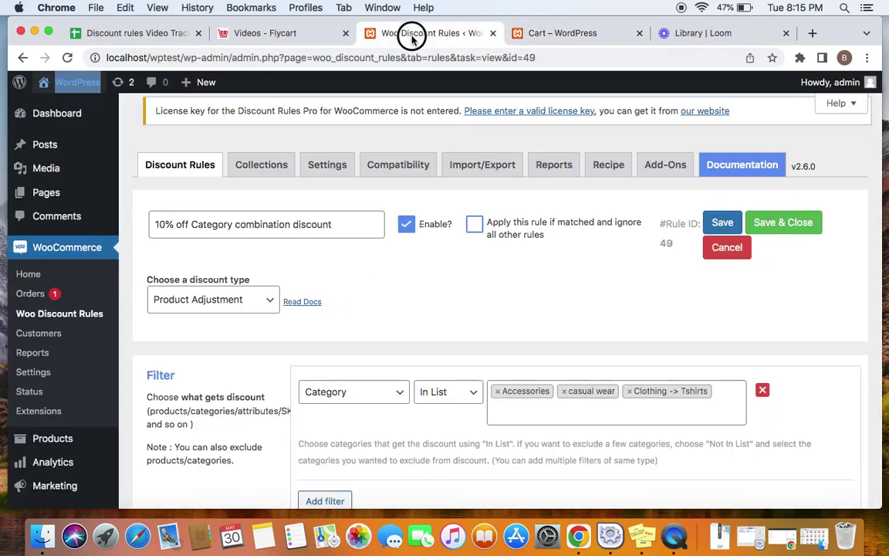
click(568, 33)
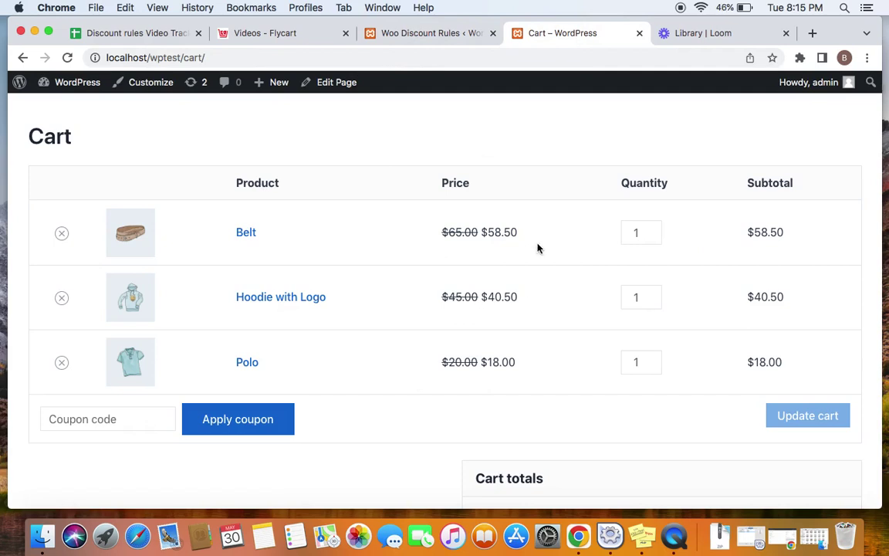
Clear the Polo quantity and update the cart, leaving subtotal $110.00 at full price.
click(640, 363)
key(BackSpace)
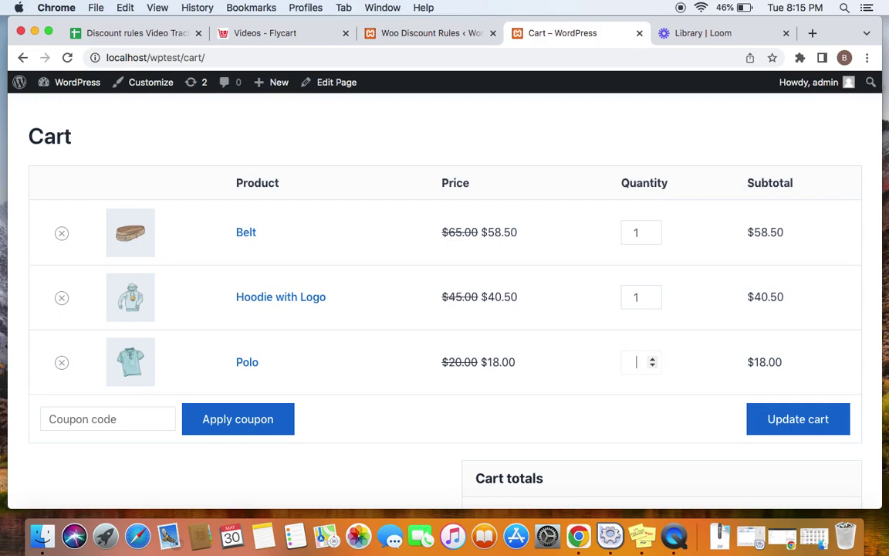
click(445, 301)
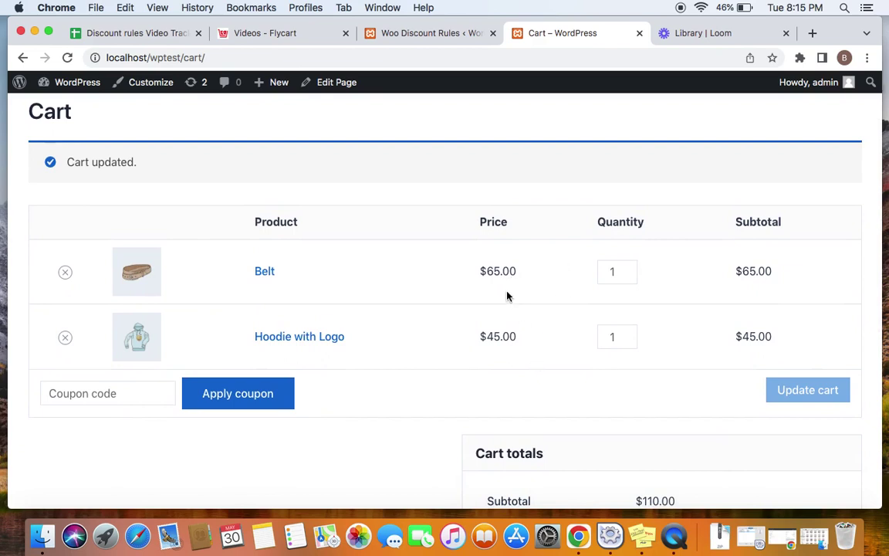
scroll(561, 292, up, 2)
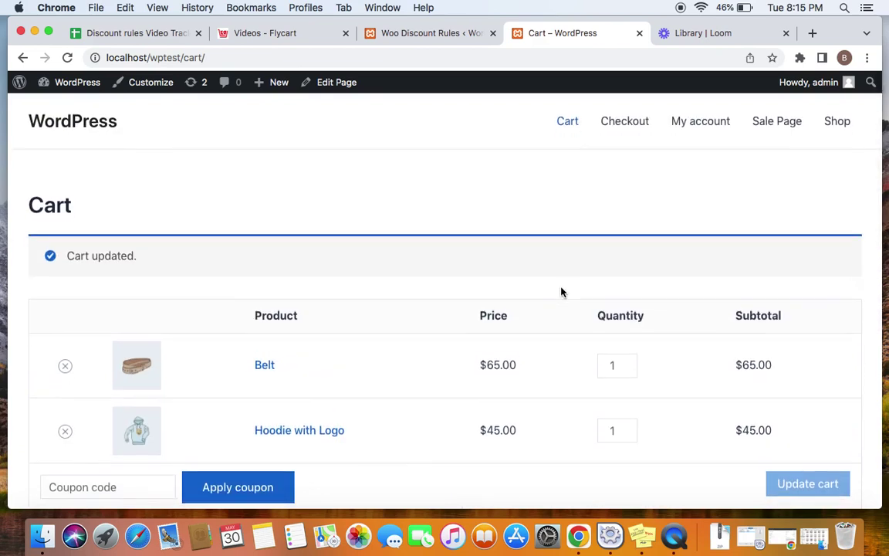